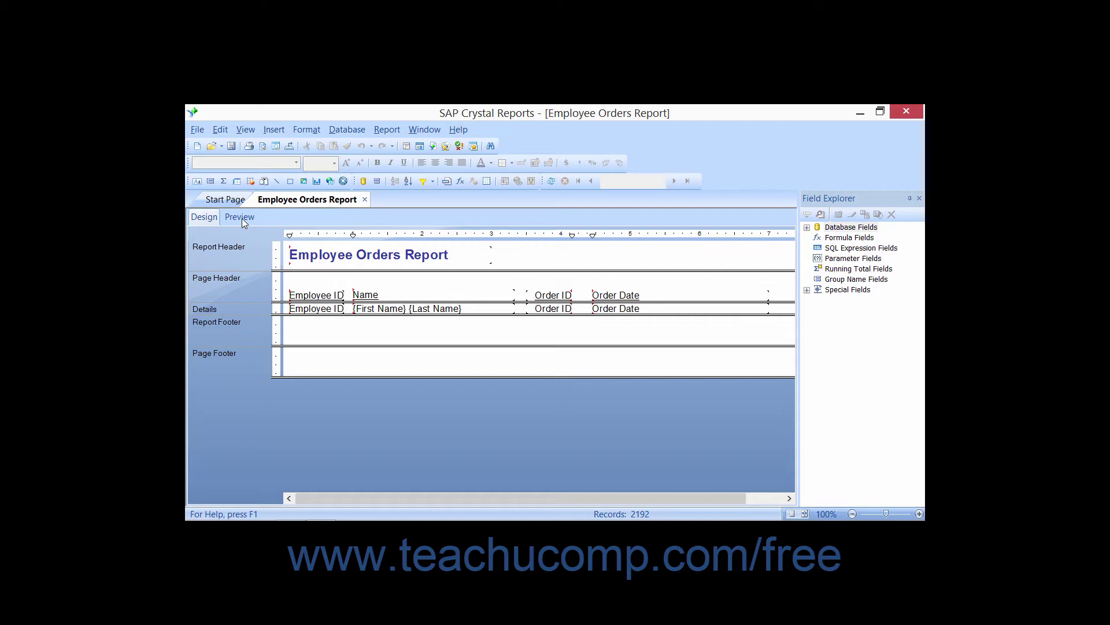
# Step: Preview the Employee Orders Report to list employee IDs, names, order IDs and order dates
pyautogui.click(241, 217)
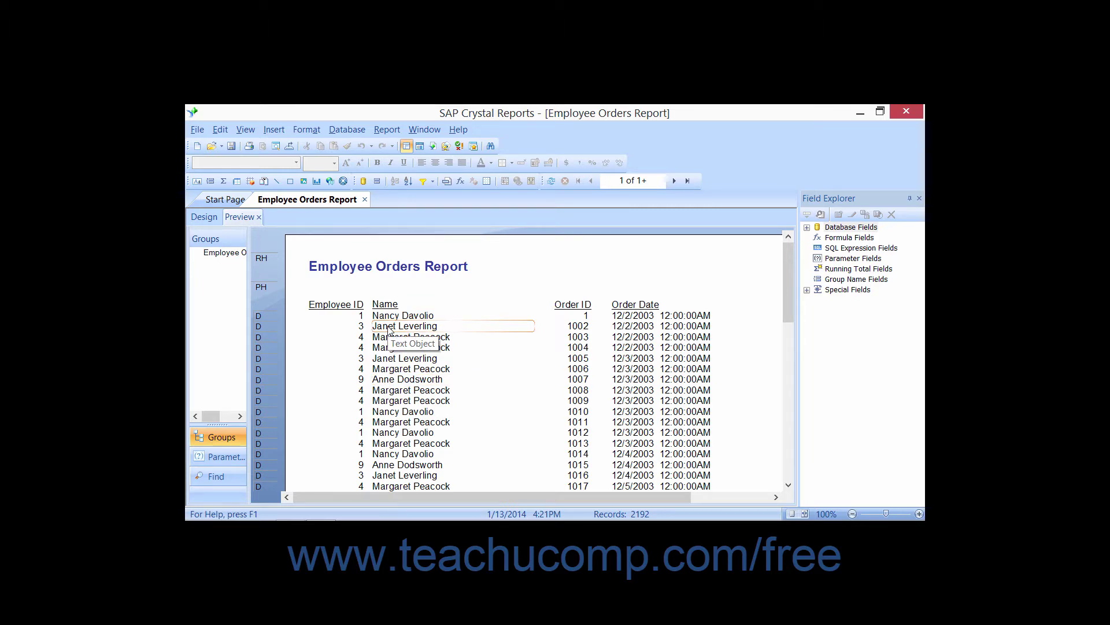
# Step: Scroll through the previewed order rows, then switch back to the Design layout
pyautogui.scroll(-2, 391, 324)
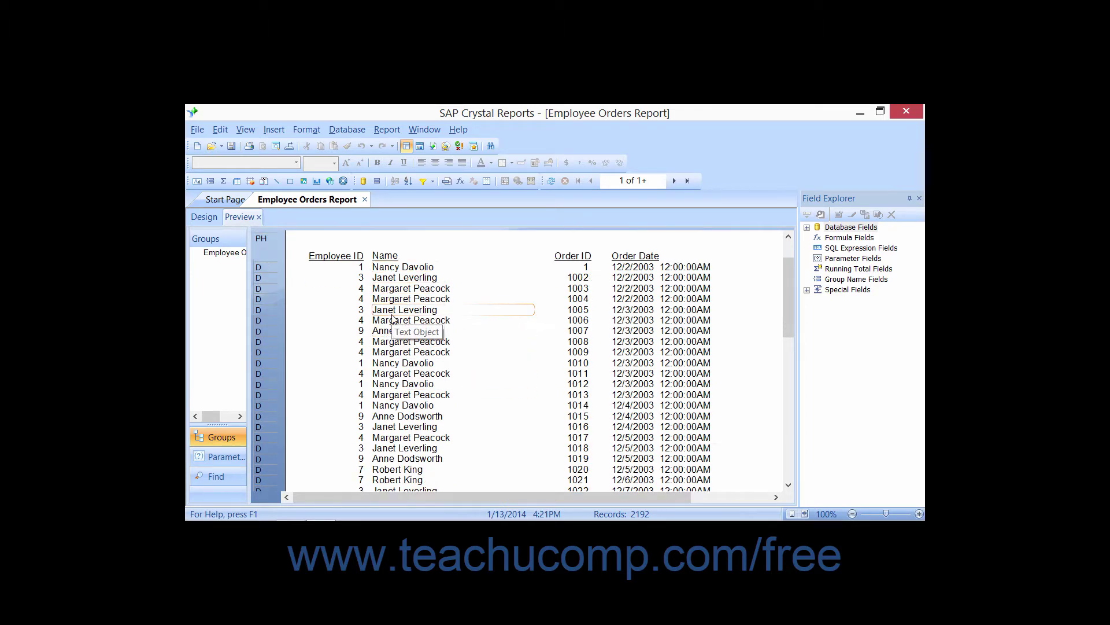
pyautogui.scroll(-2, 393, 318)
pyautogui.scroll(4, 392, 317)
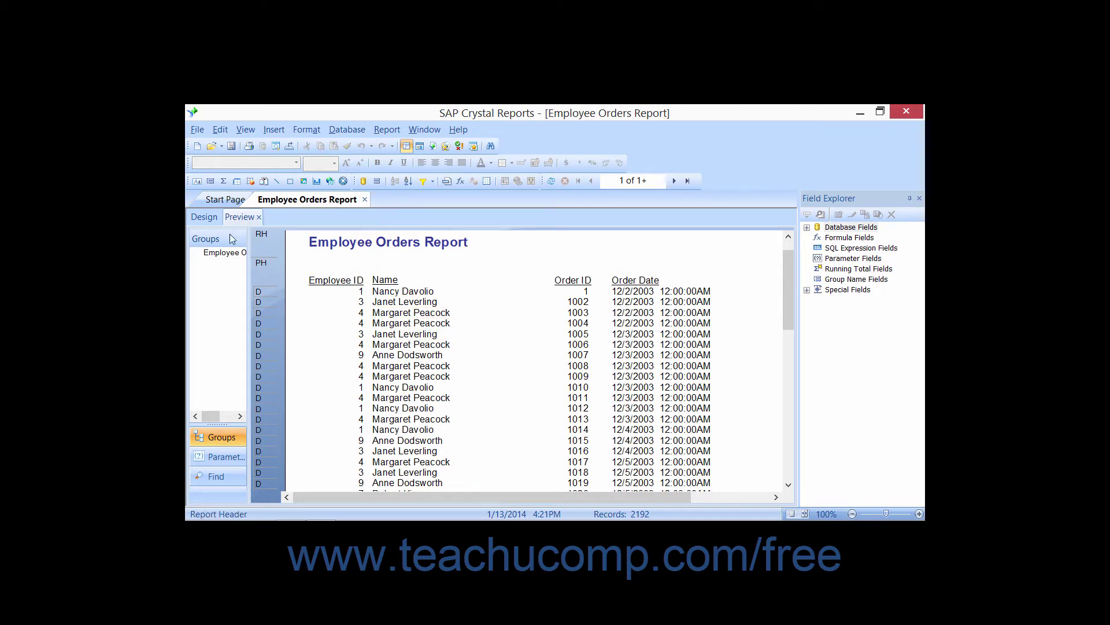
pyautogui.click(203, 216)
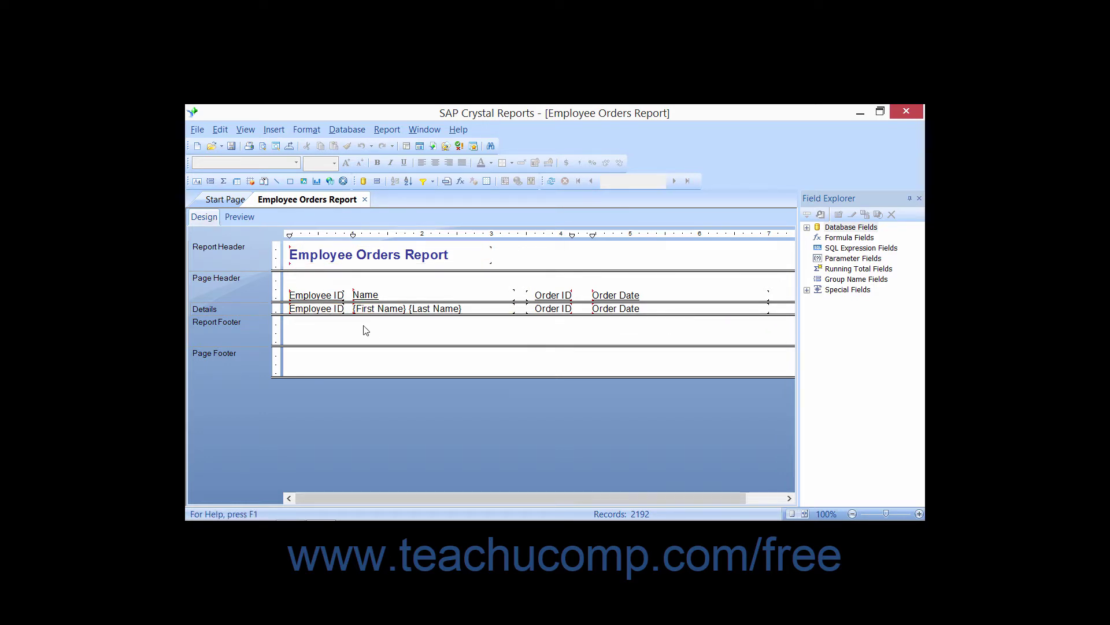
# Step: Start a Select Expert record filter on the Employee.Position field
pyautogui.click(423, 182)
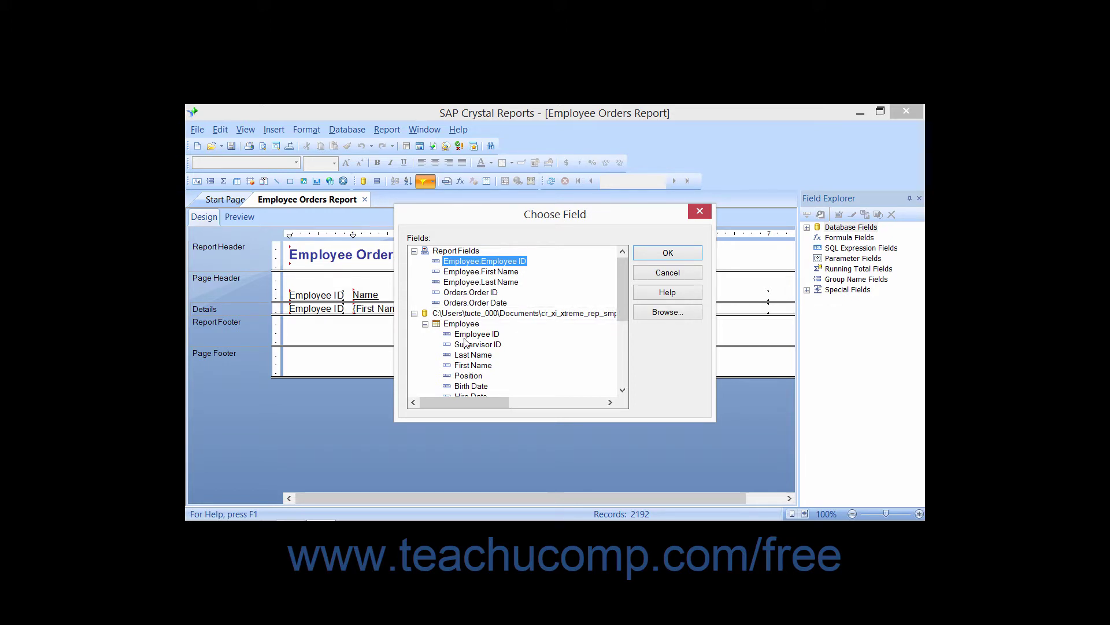
pyautogui.click(466, 376)
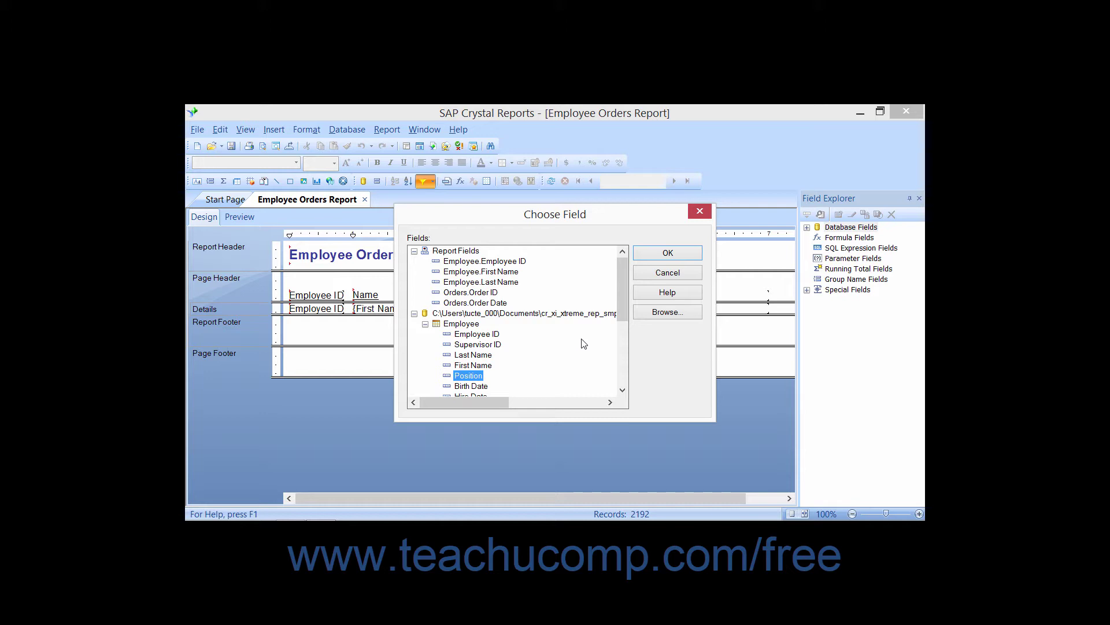
pyautogui.click(588, 217)
pyautogui.click(641, 252)
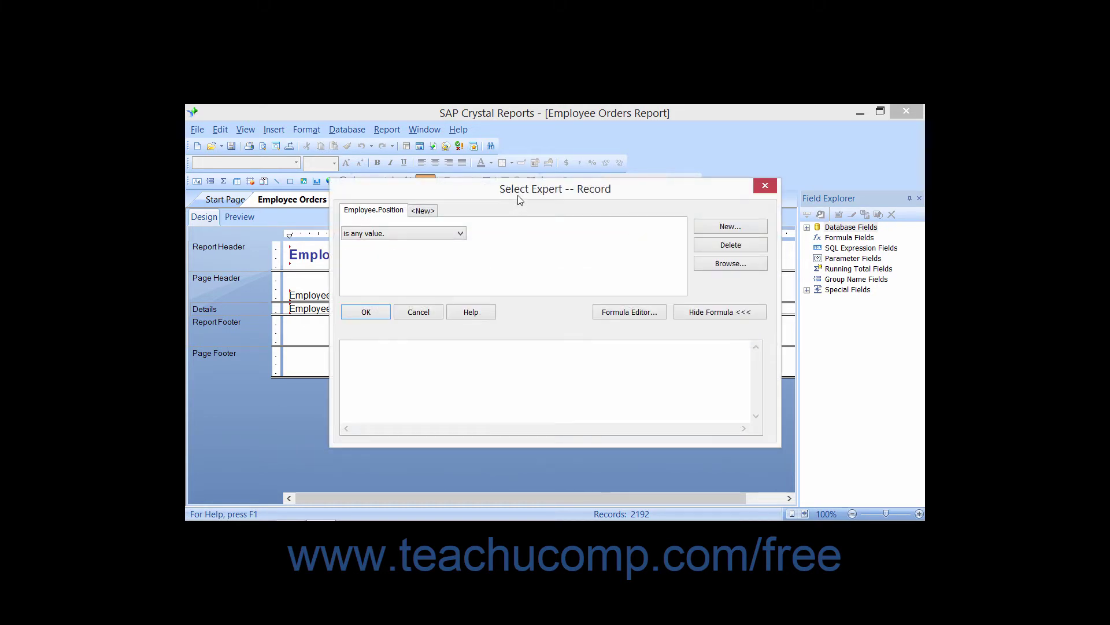
# Step: Close the Select Expert without keeping the Employee.Position condition
pyautogui.click(518, 195)
pyautogui.click(764, 188)
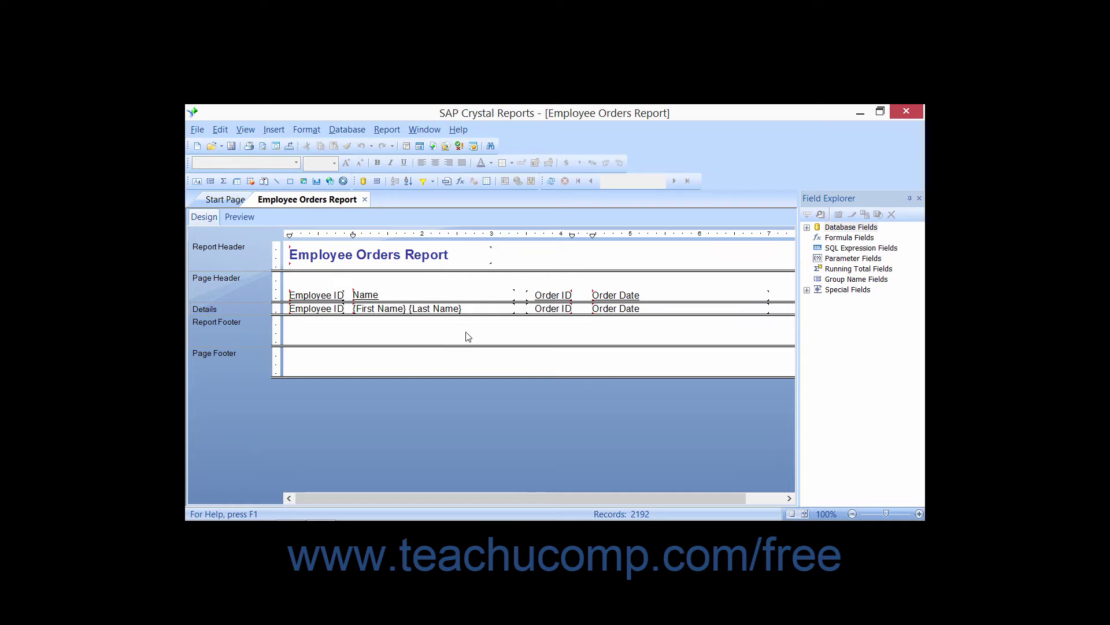
# Step: Open Select Expert for the Order Date field in Details and show its condition choices
pyautogui.click(602, 313)
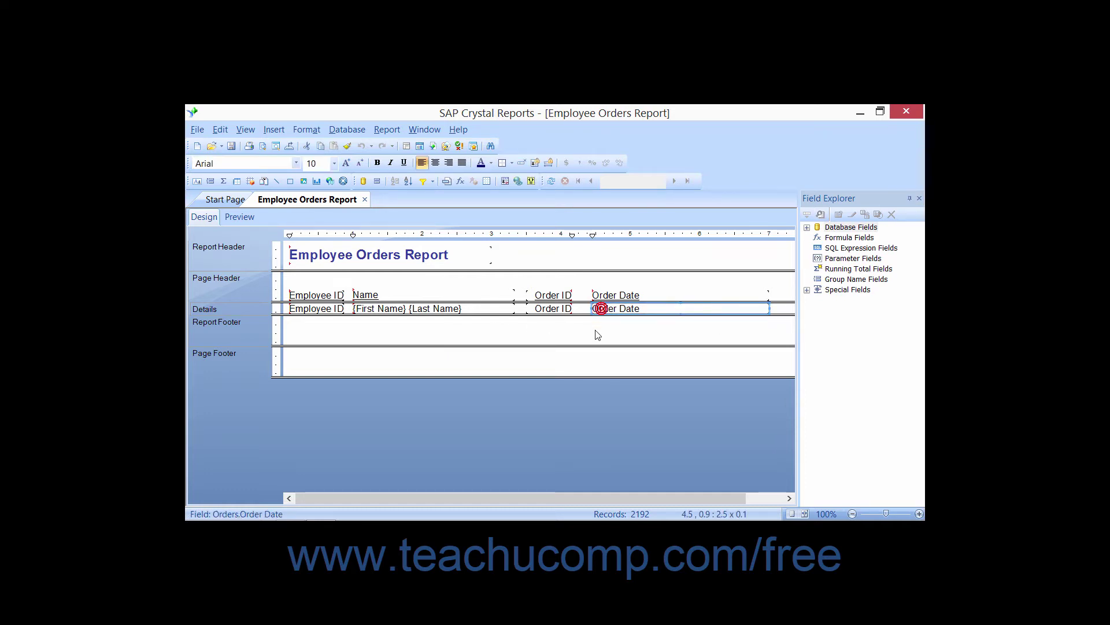
pyautogui.click(422, 183)
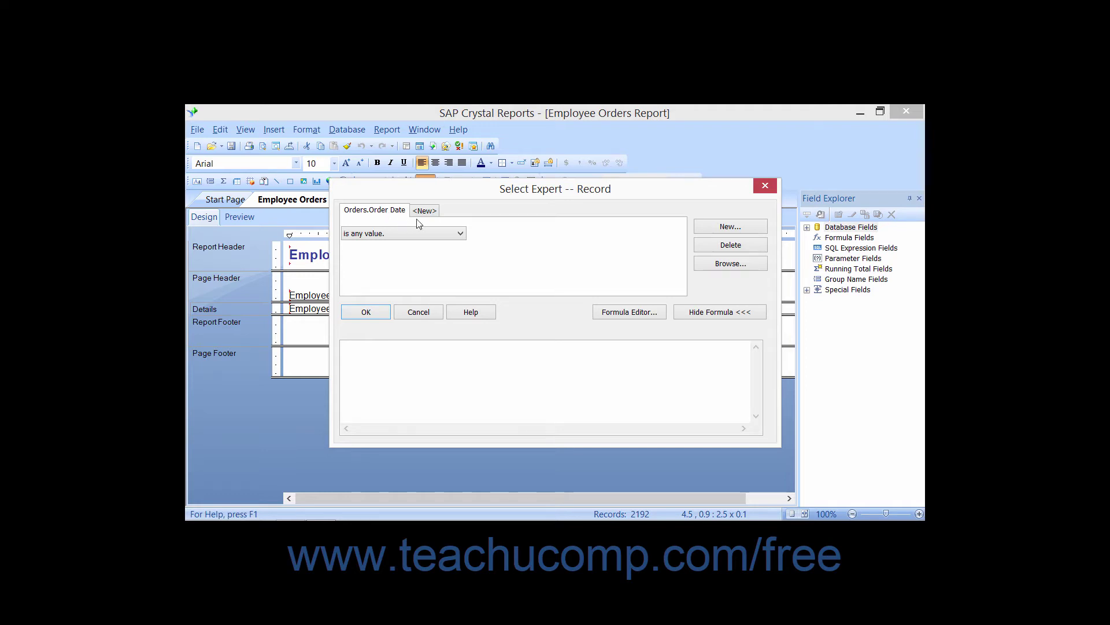
pyautogui.click(461, 234)
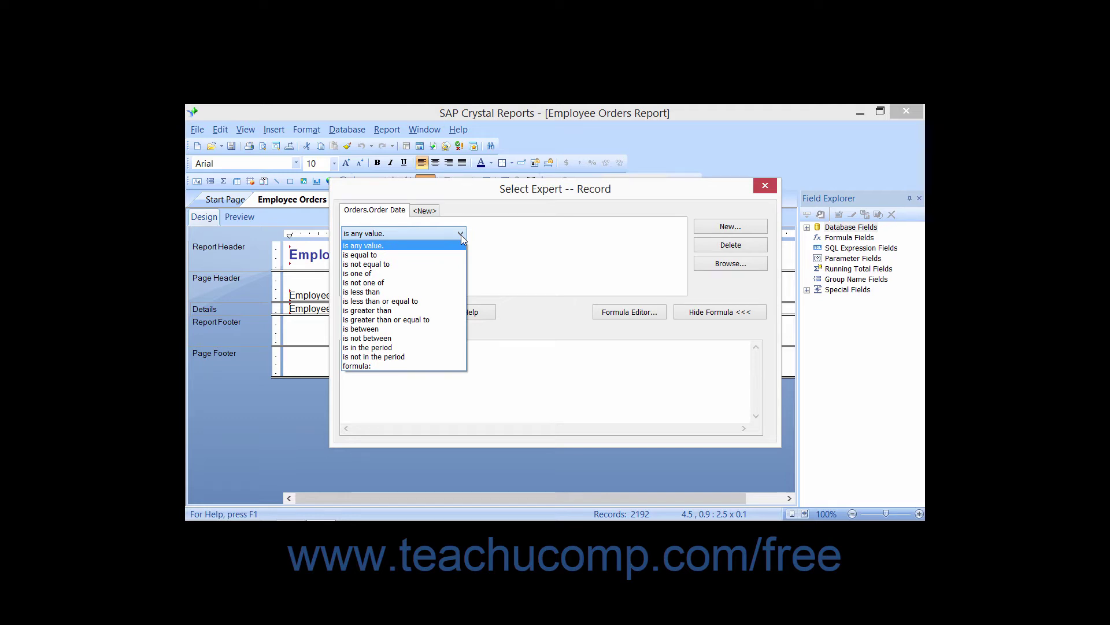
# Step: Set the Orders.Order Date condition to 'is equal to' and list the available dates
pyautogui.click(433, 255)
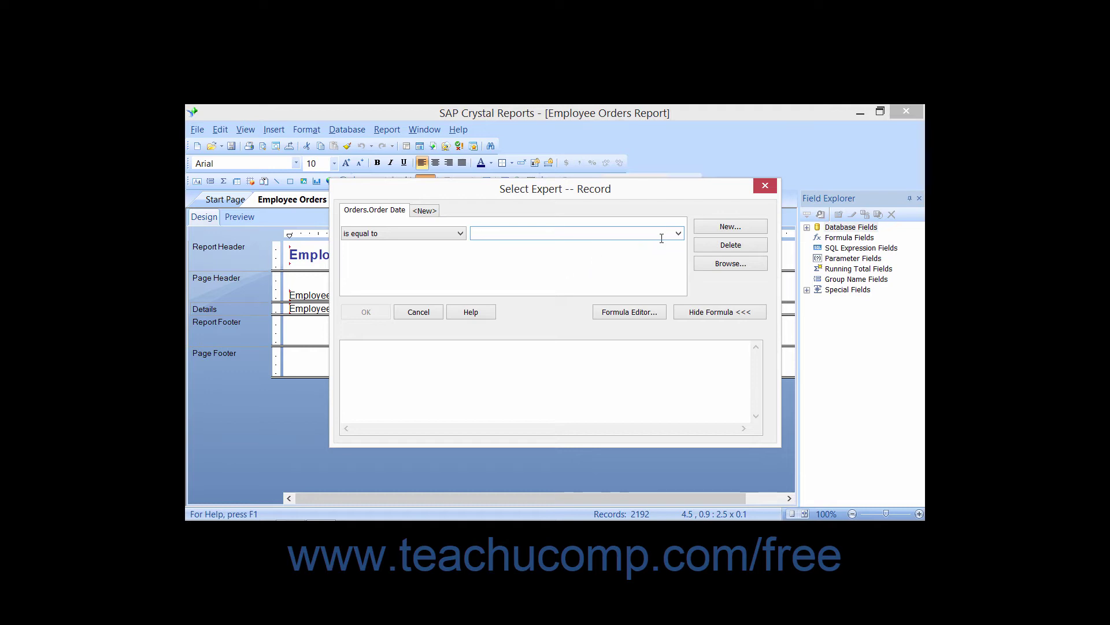
pyautogui.click(679, 232)
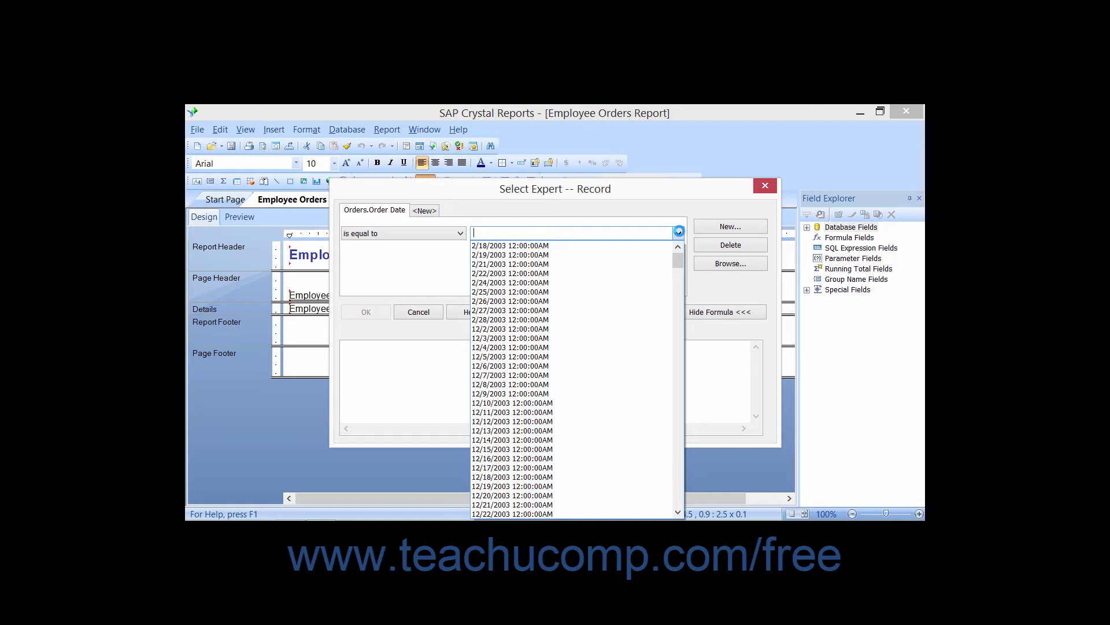
pyautogui.click(678, 232)
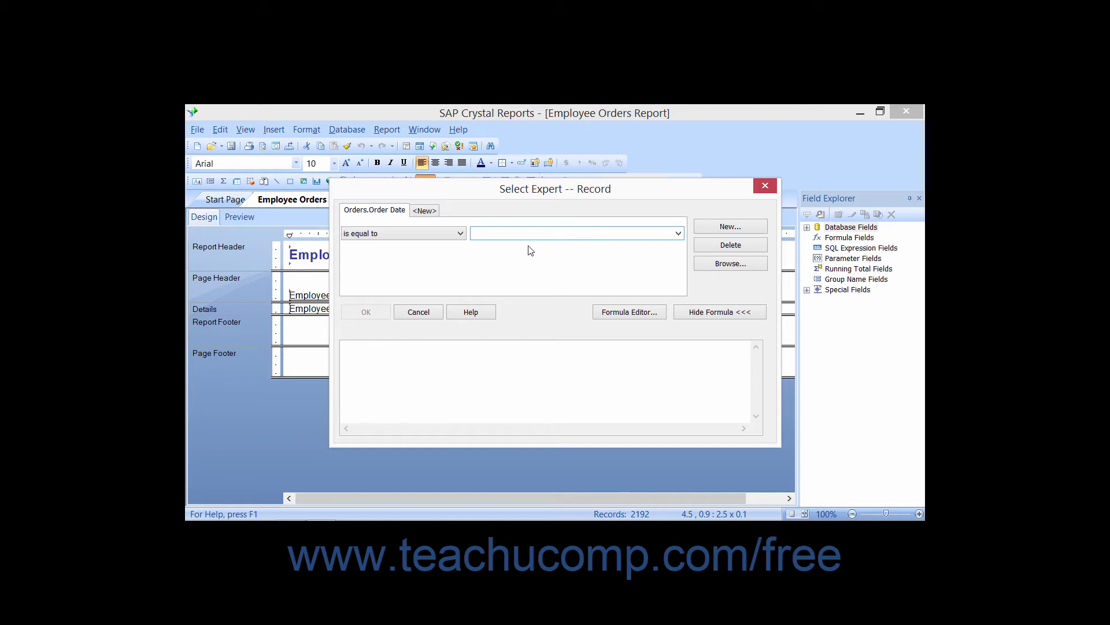
pyautogui.click(461, 237)
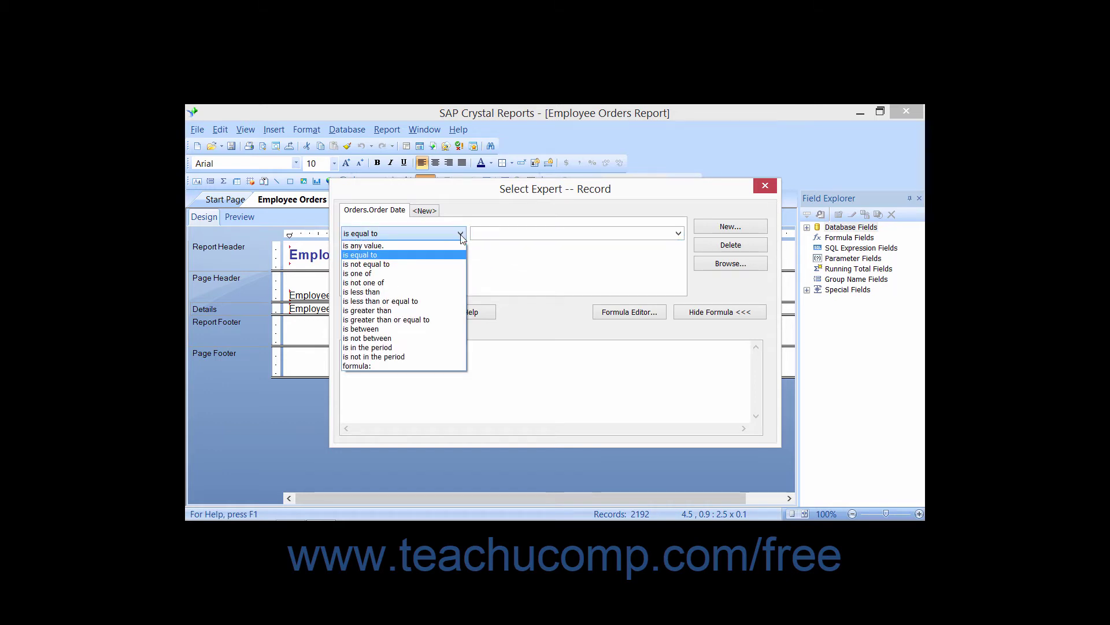
pyautogui.click(448, 246)
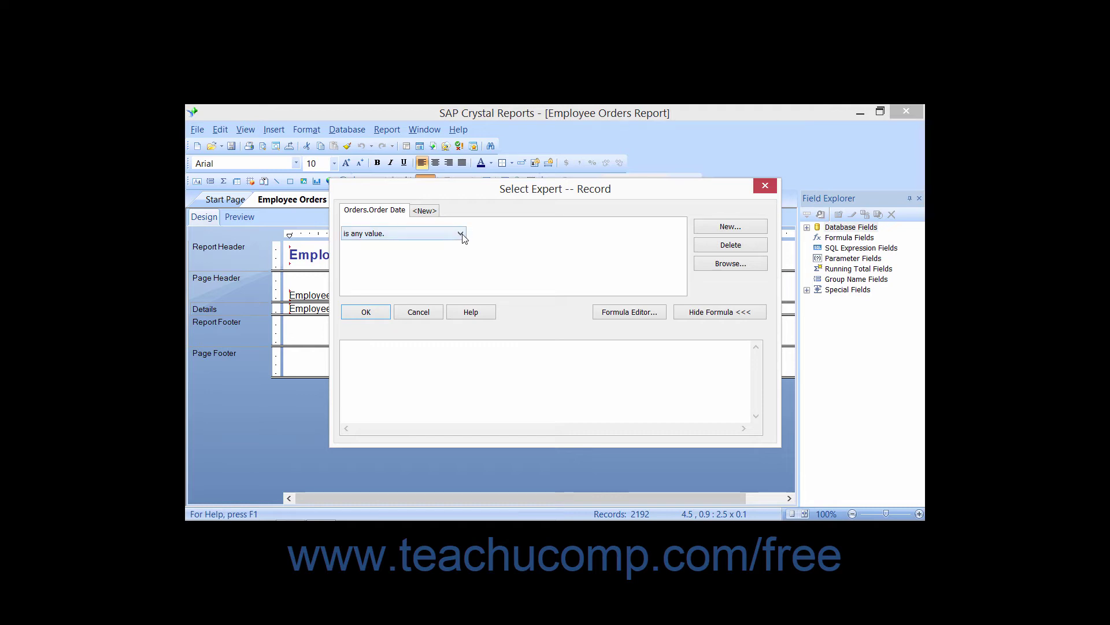
pyautogui.click(461, 233)
pyautogui.click(437, 255)
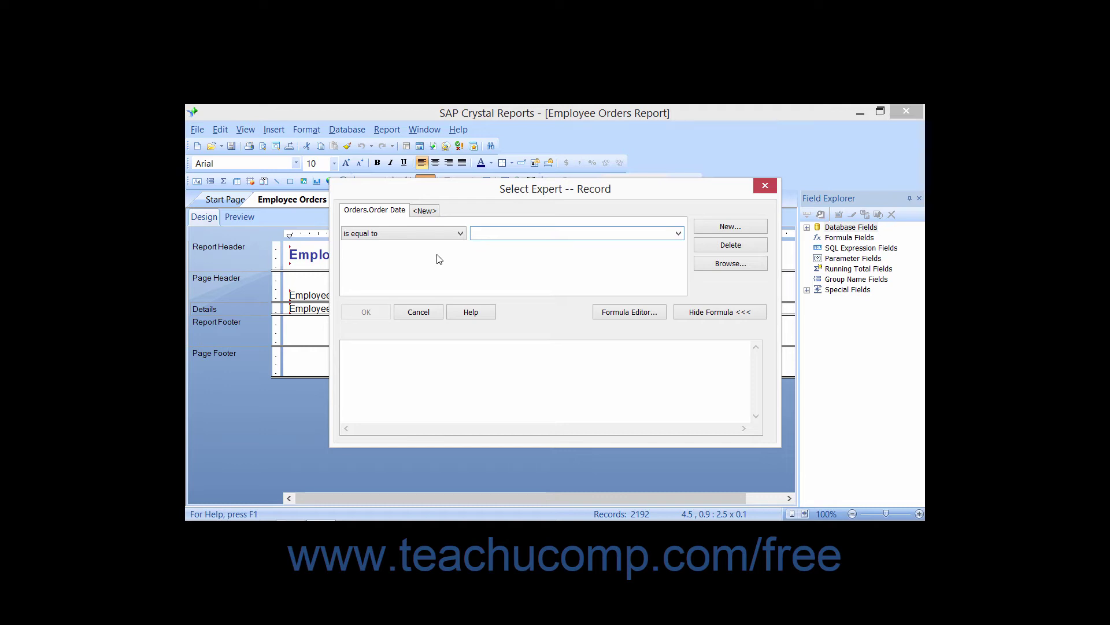
# Step: Reopen the comparison list for the Orders.Order Date condition, still at 'is equal to'
pyautogui.click(490, 234)
pyautogui.click(461, 234)
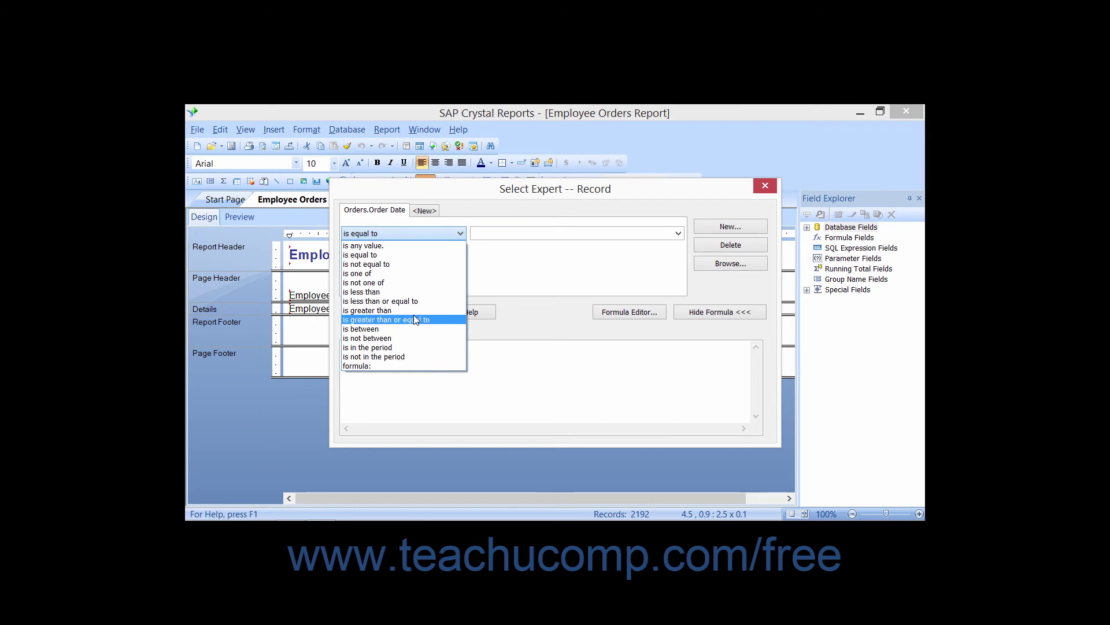
# Step: Make Order Date 'is between' 2/18/2003 and 12/31/2003, then add another condition field
pyautogui.click(386, 329)
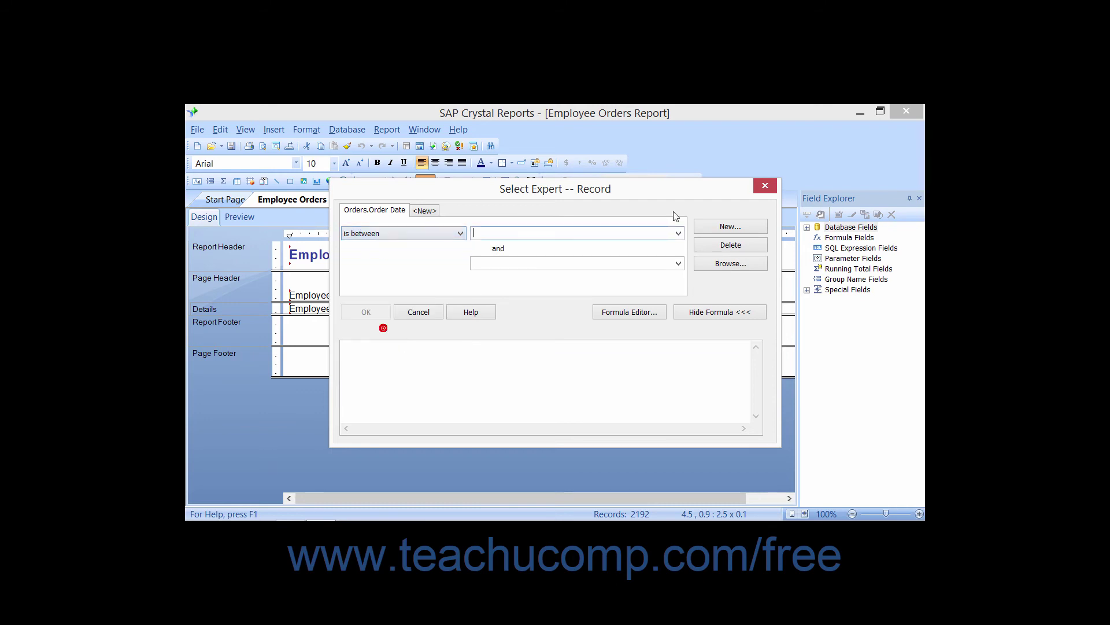
pyautogui.click(679, 233)
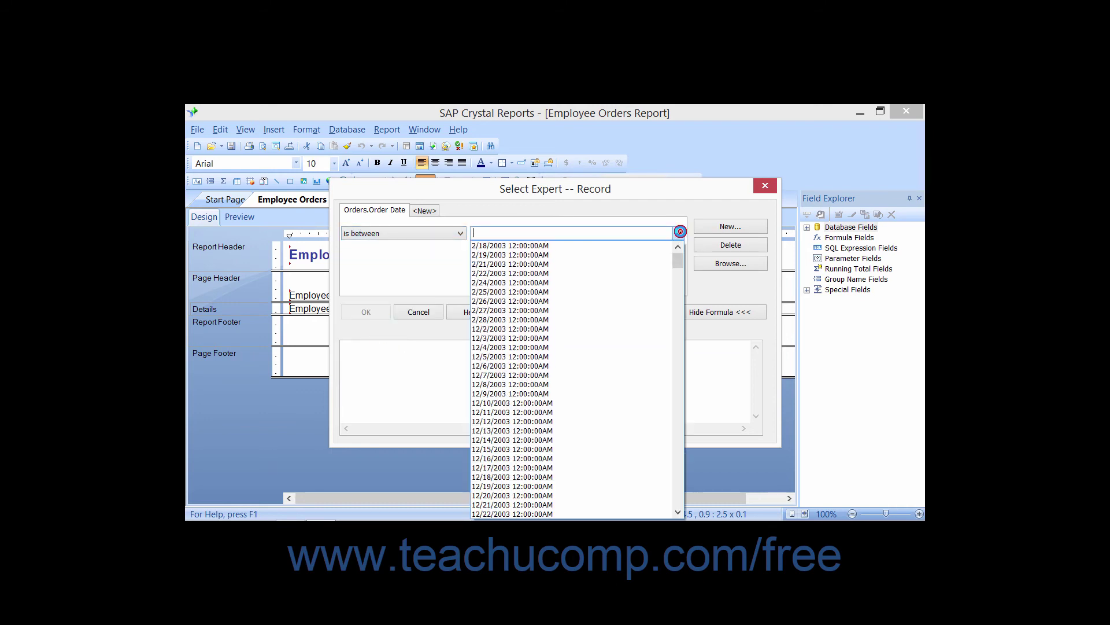
pyautogui.click(622, 247)
pyautogui.click(679, 258)
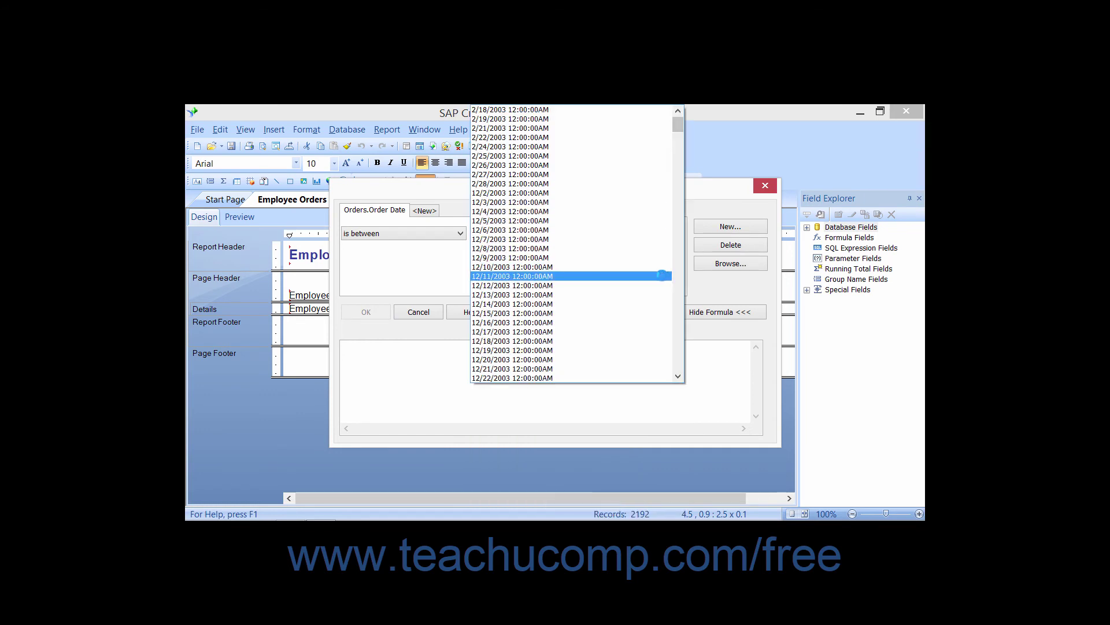
pyautogui.scroll(-2, 529, 333)
pyautogui.scroll(-6, 530, 337)
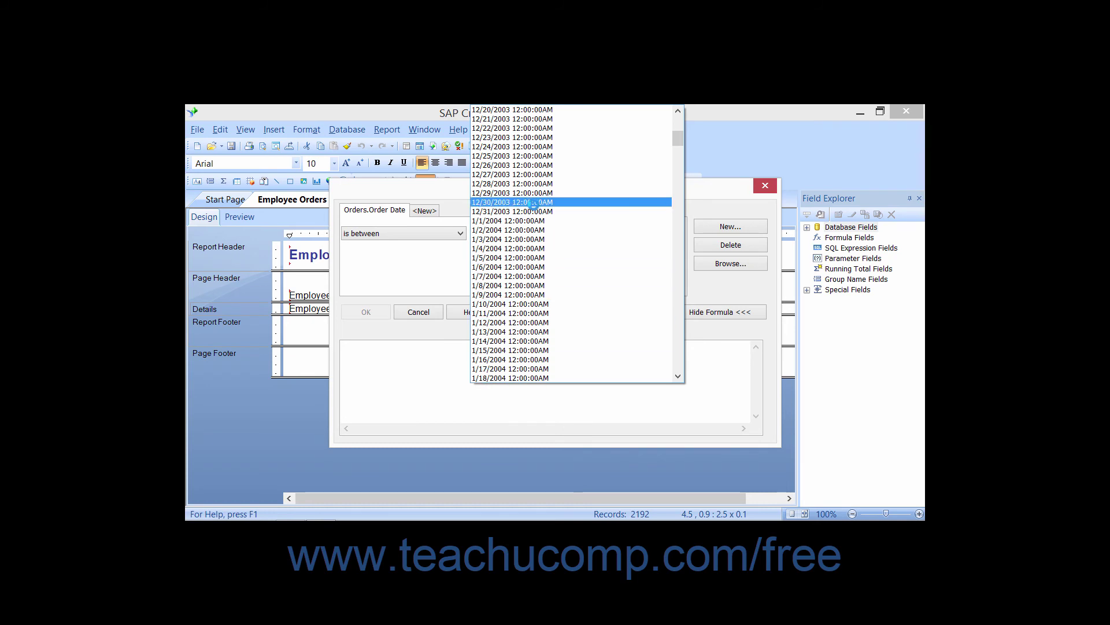
pyautogui.click(531, 211)
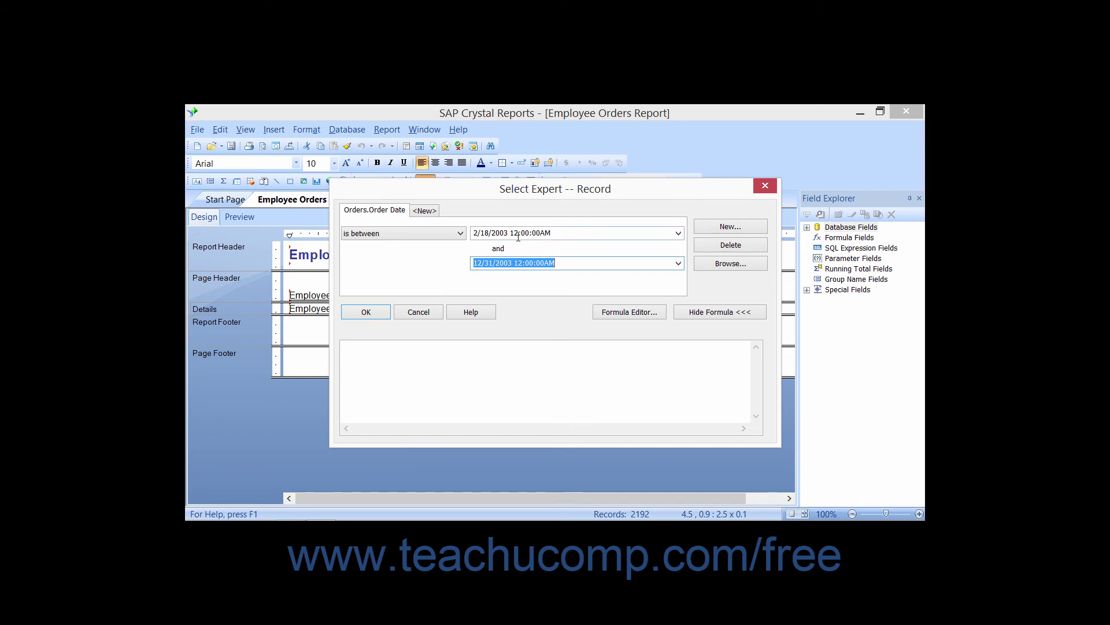
pyautogui.click(422, 212)
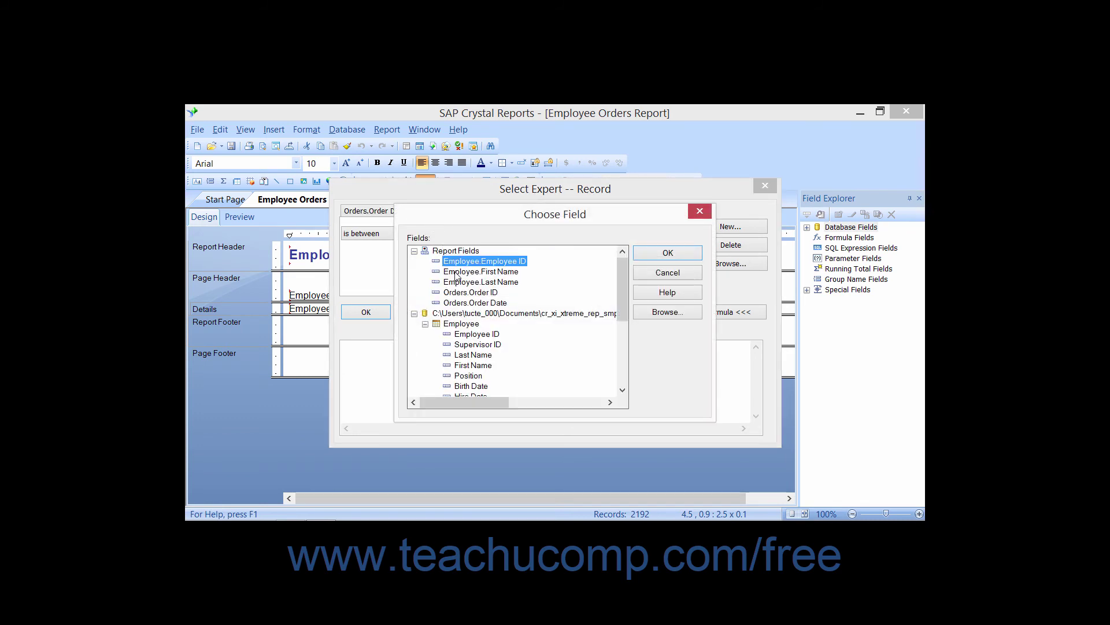
# Step: Add a second condition on Employee.First Name using the 'is like' comparison
pyautogui.click(490, 272)
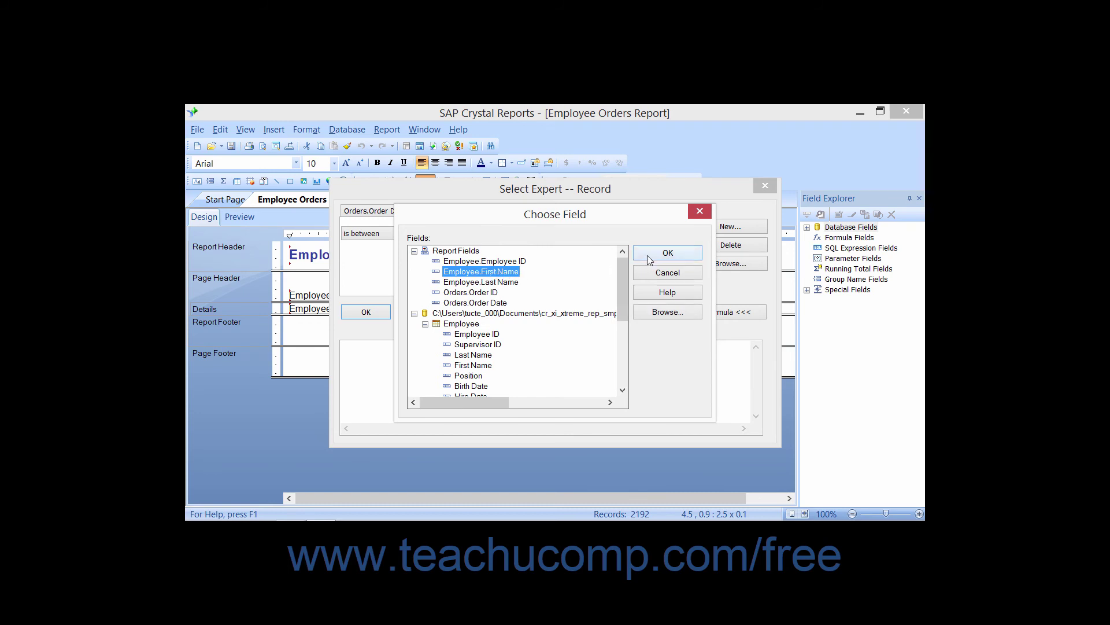
pyautogui.click(647, 255)
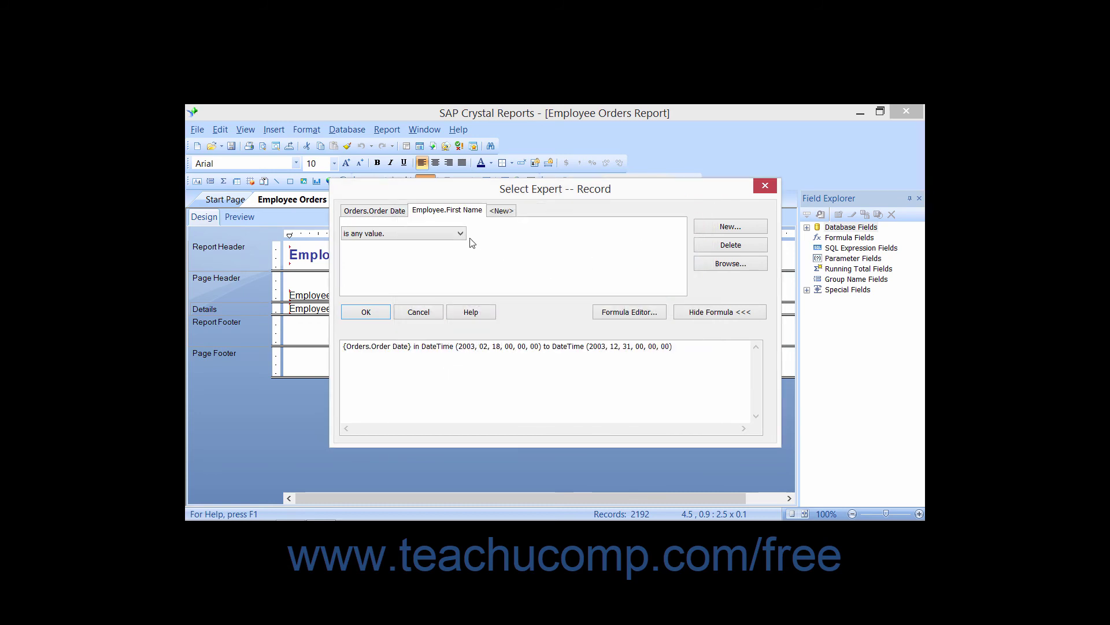
pyautogui.click(461, 234)
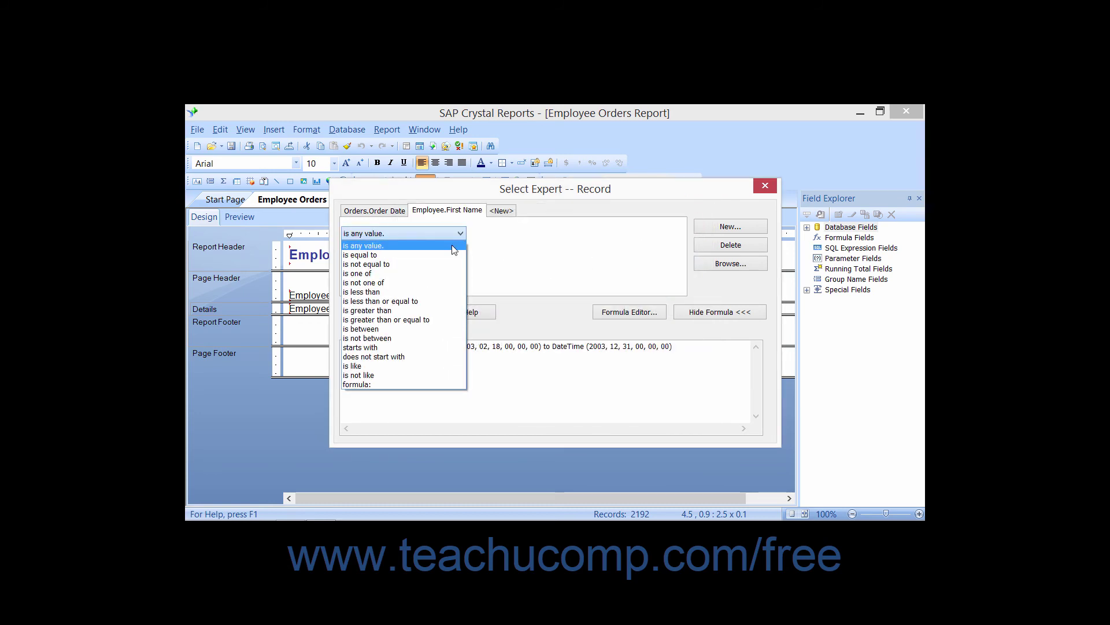
pyautogui.click(426, 366)
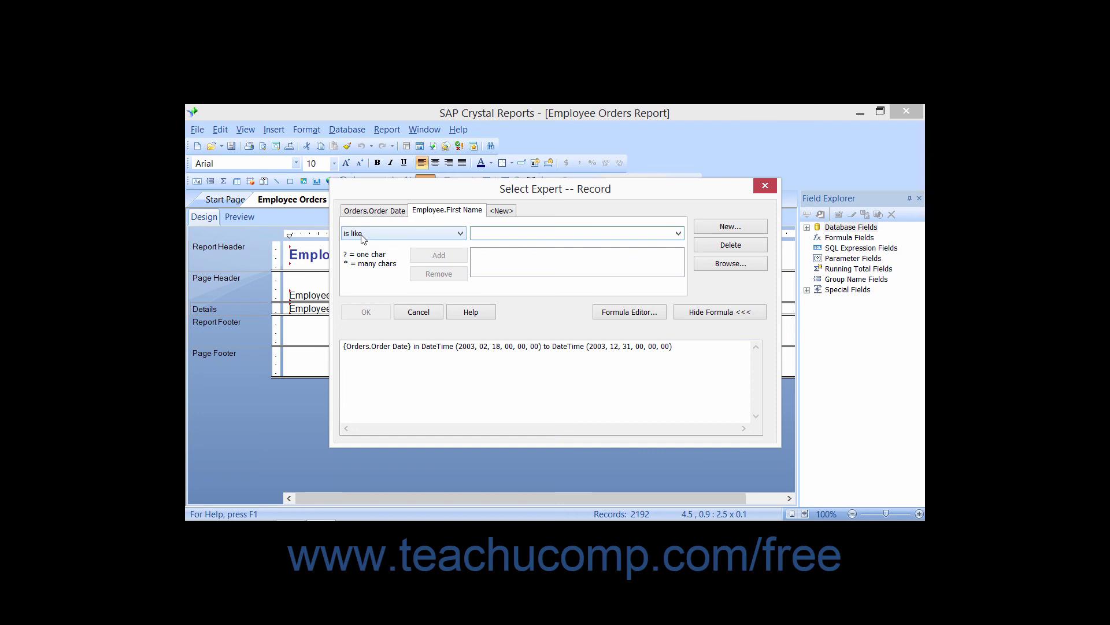
# Step: Enter the T* wildcard as an example, then delete the Employee.First Name condition
pyautogui.write('T')
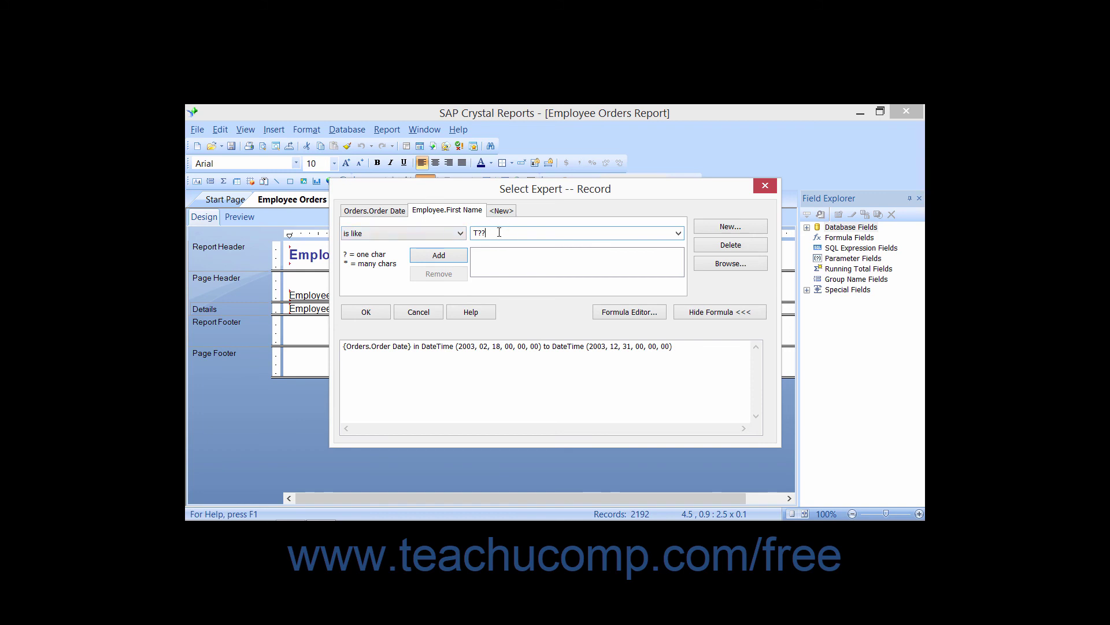
pyautogui.press('BackSpace')
pyautogui.press('BackSpace')
pyautogui.write('*')
pyautogui.click(712, 246)
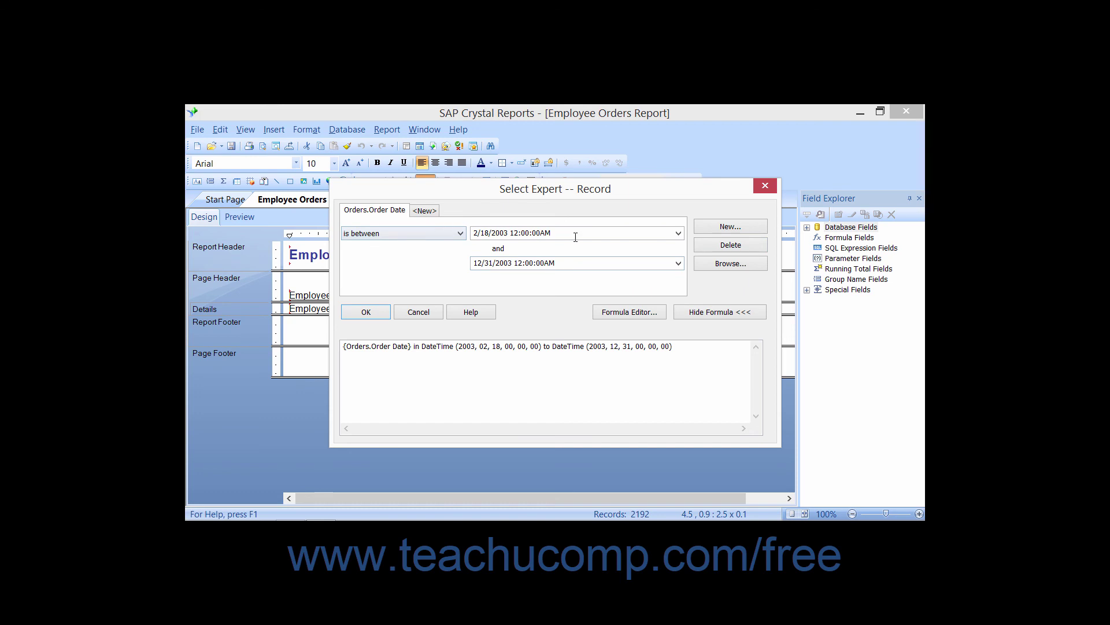
# Step: Apply the Order Date filter (2/18/2003–12/31/2003), refresh the preview, and review the 181 filtered records
pyautogui.click(366, 312)
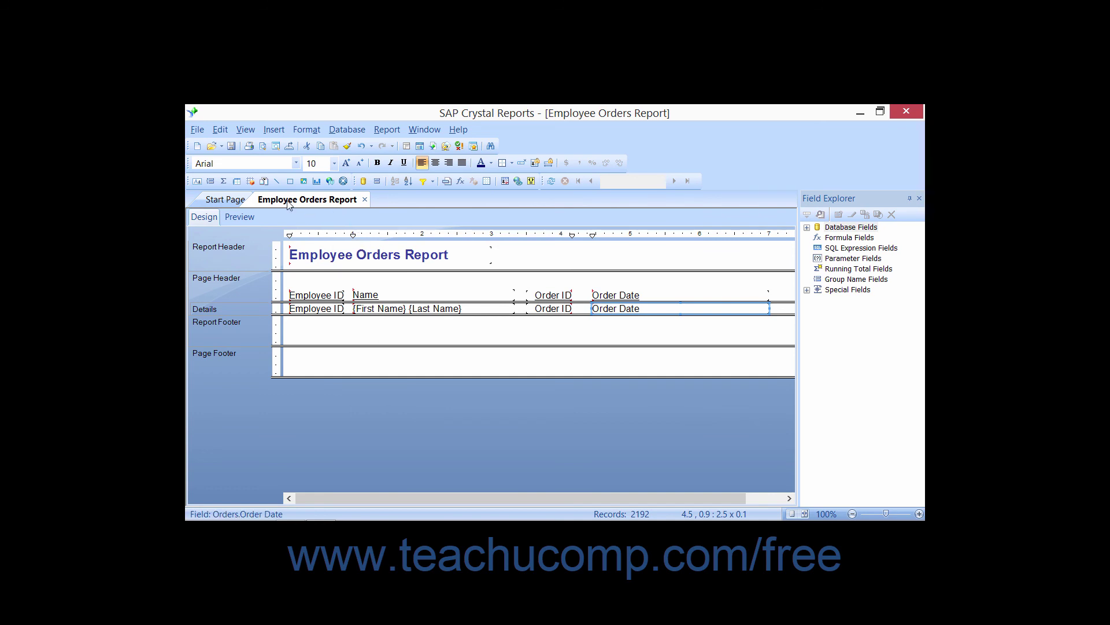
pyautogui.click(251, 219)
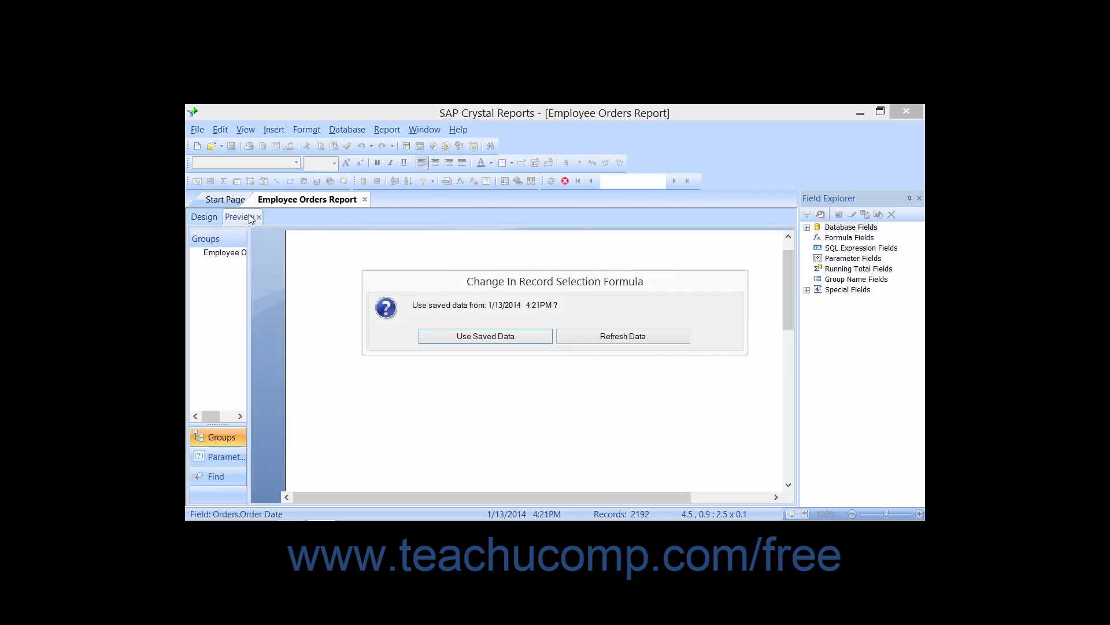
pyautogui.click(593, 337)
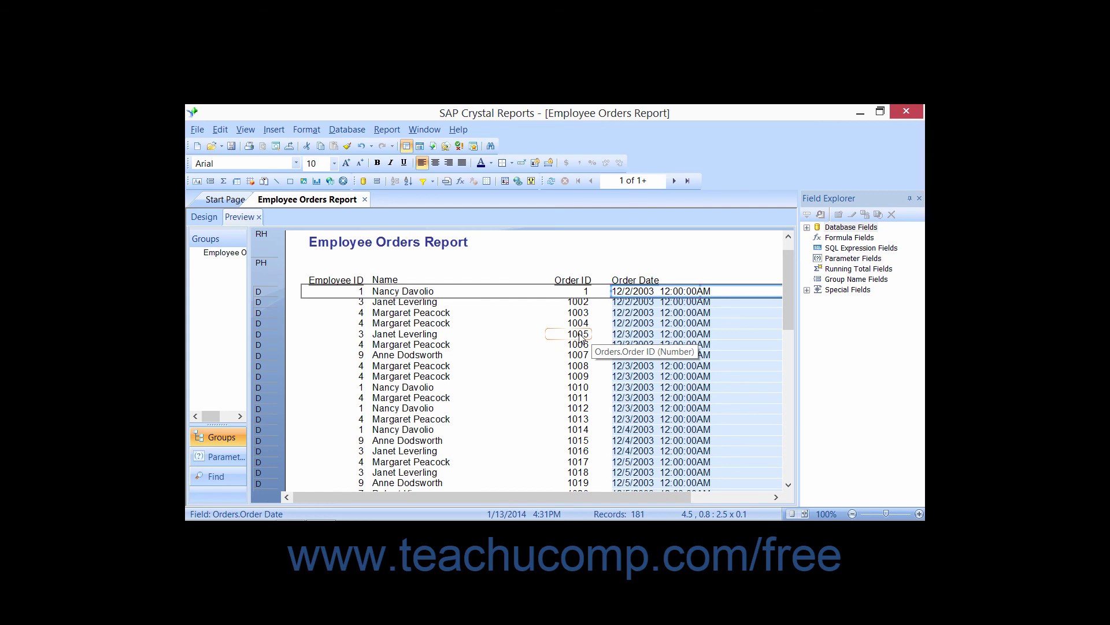
pyautogui.scroll(-3, 580, 338)
pyautogui.scroll(-8, 580, 338)
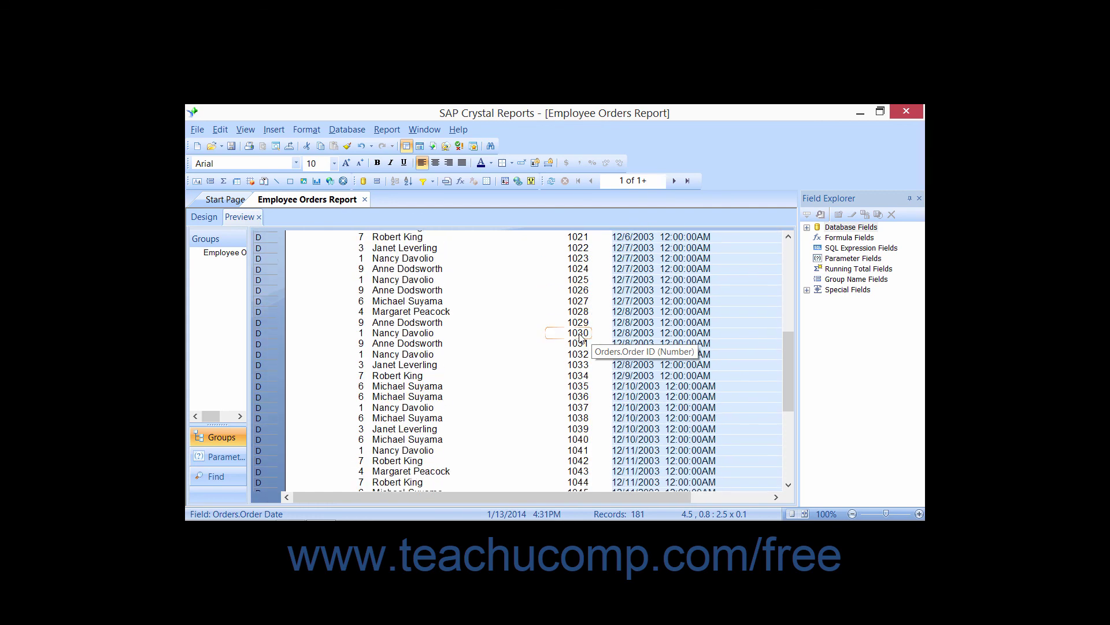
pyautogui.scroll(-3, 580, 339)
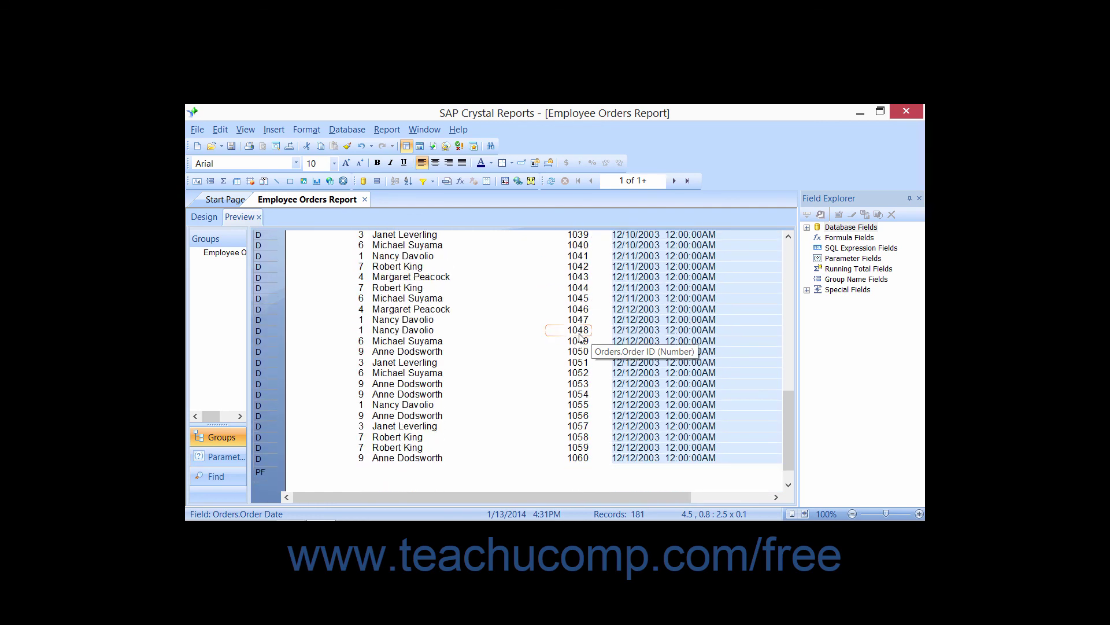
pyautogui.scroll(4, 580, 338)
pyautogui.scroll(4, 580, 338)
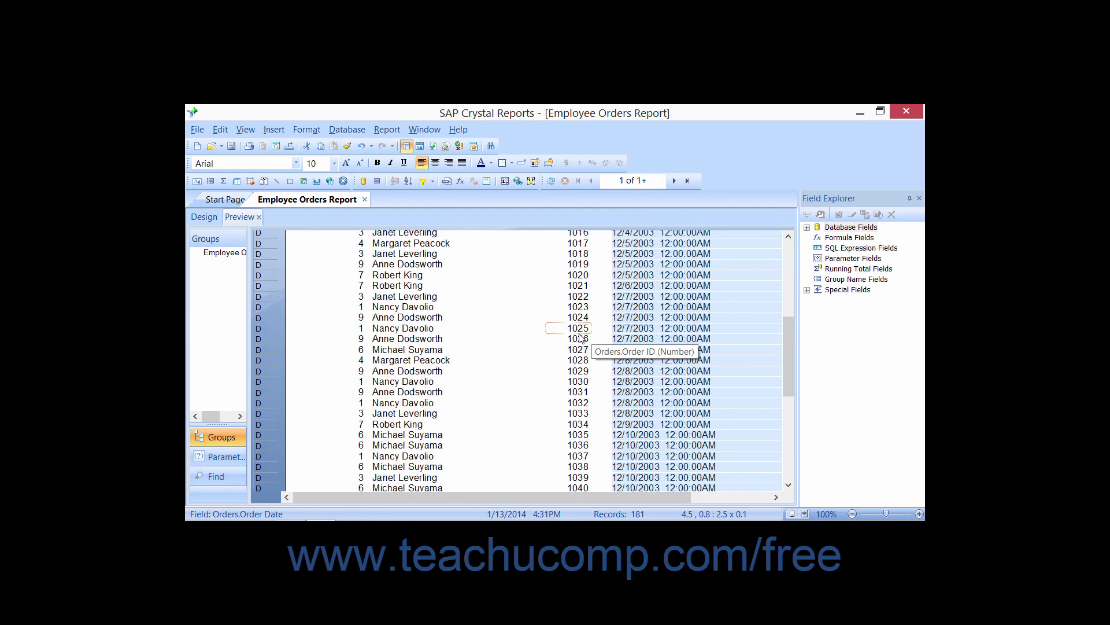
pyautogui.scroll(6, 580, 338)
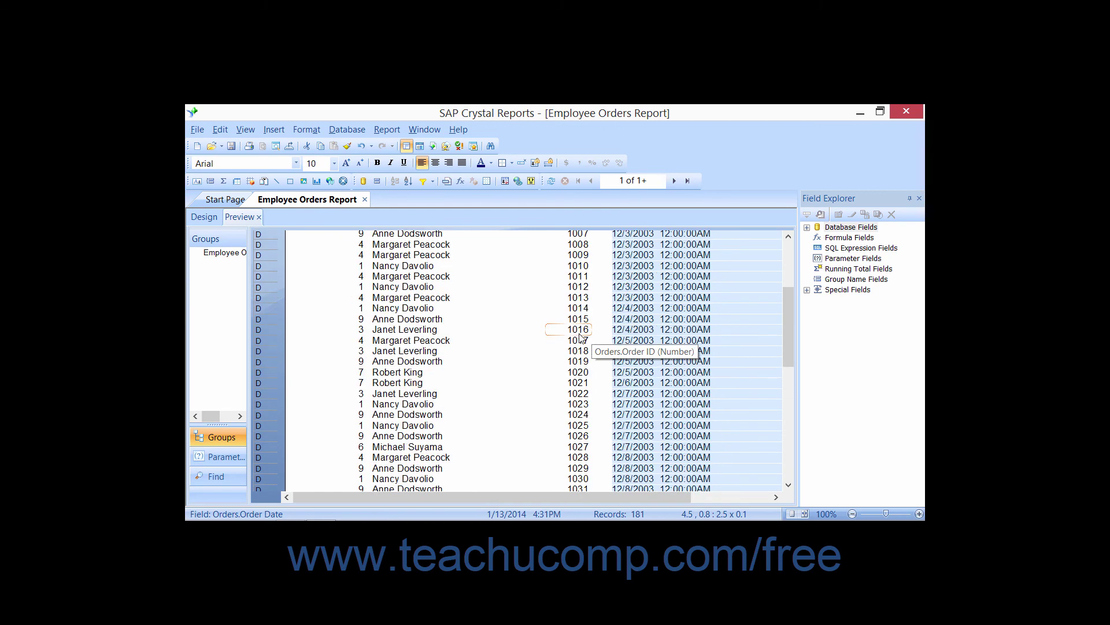